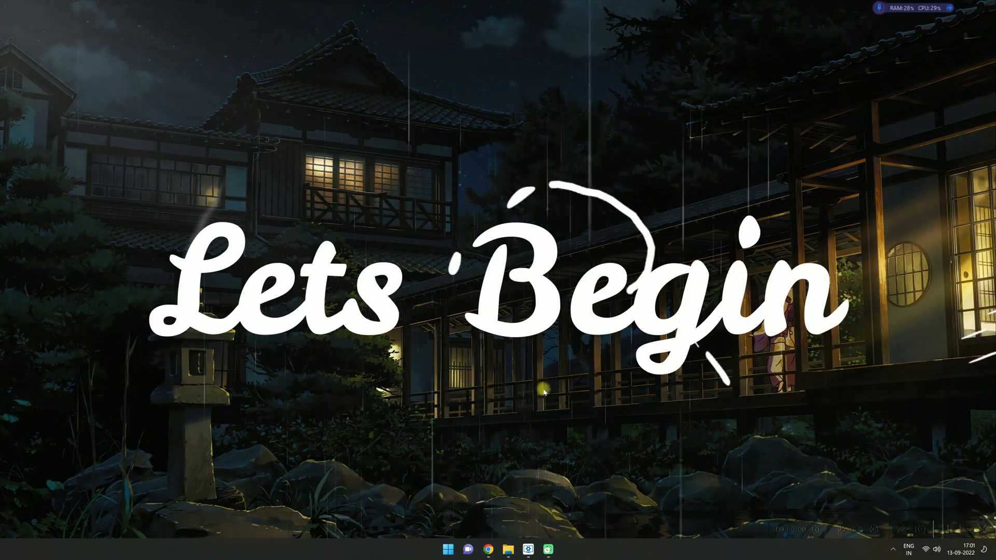
- Bring up Chrome showing the Looka logo-maker home page
left_click(488, 550)
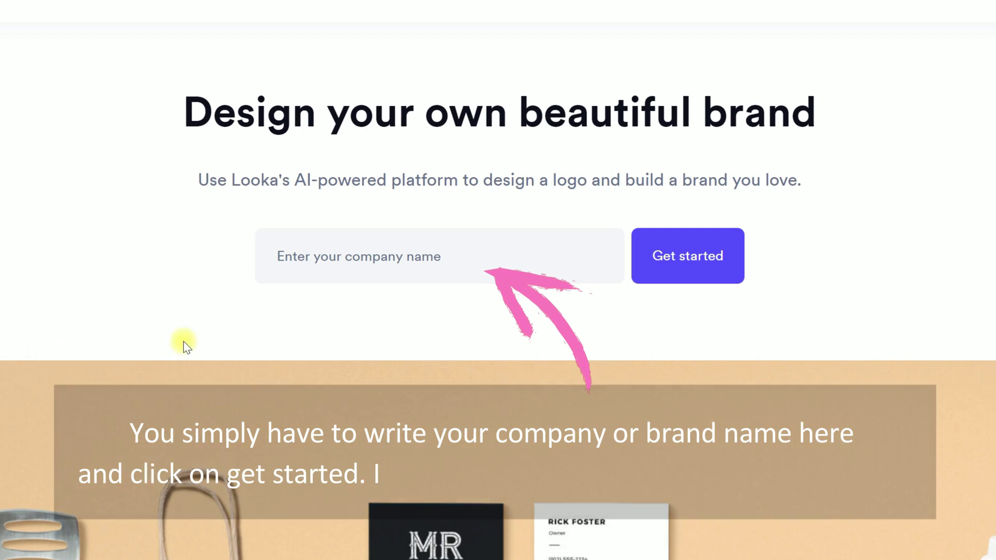
- Enter 'Creative Studio' as the company name and choose the Photo Studio industry
left_click(345, 256)
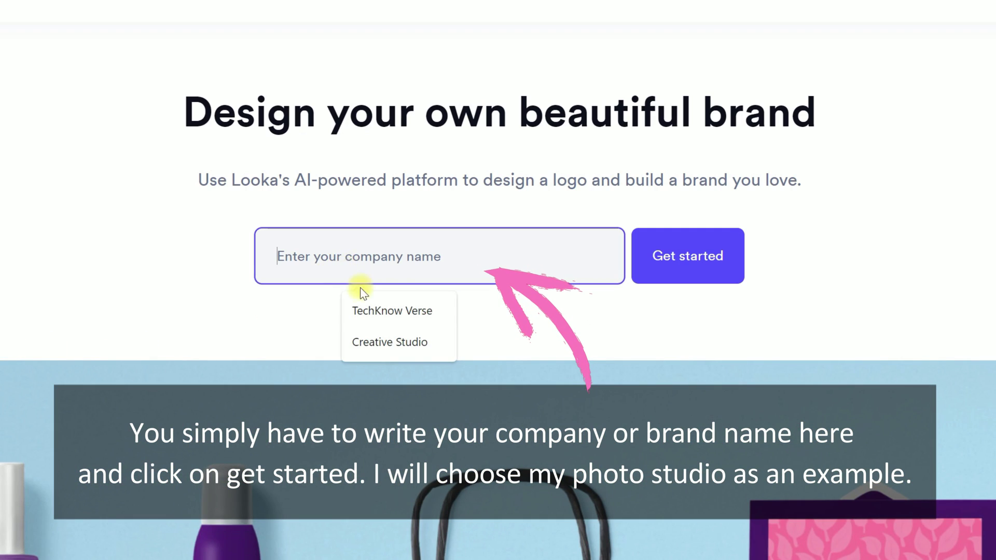
left_click(384, 337)
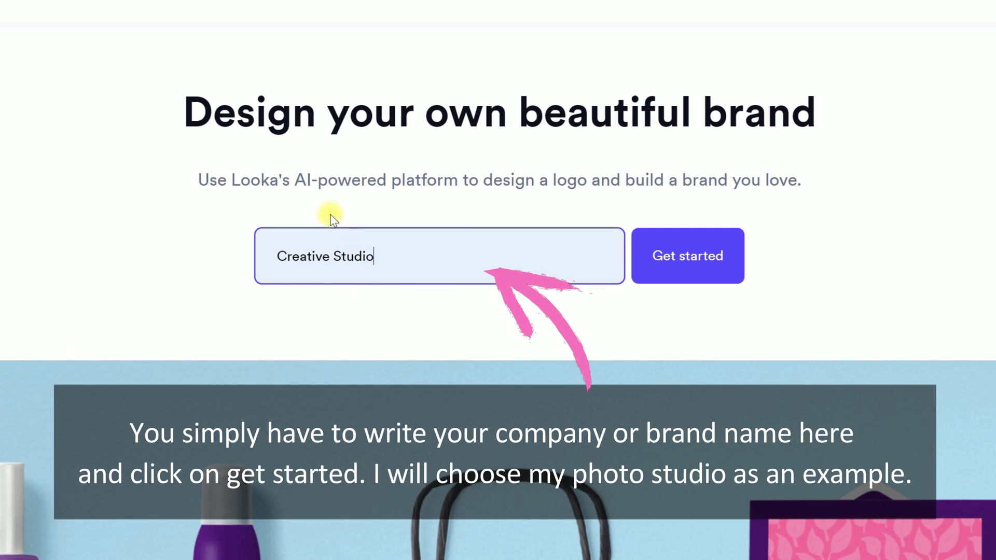
left_click(695, 257)
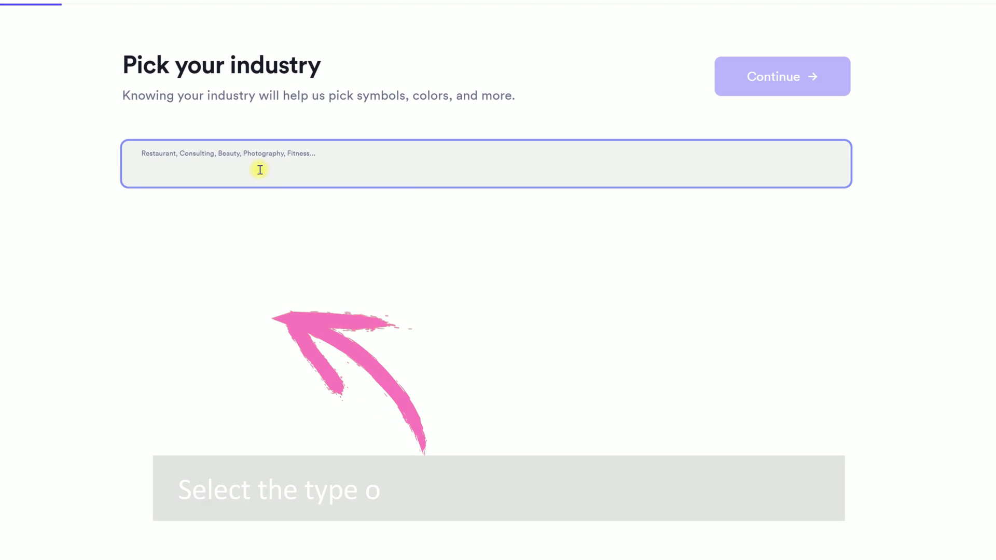
type("photo")
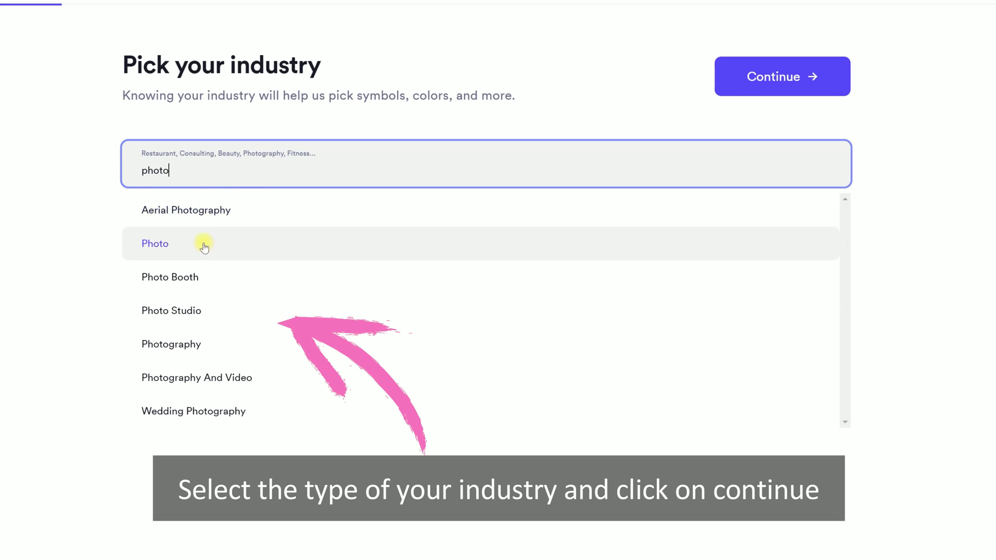
left_click(201, 310)
left_click(786, 72)
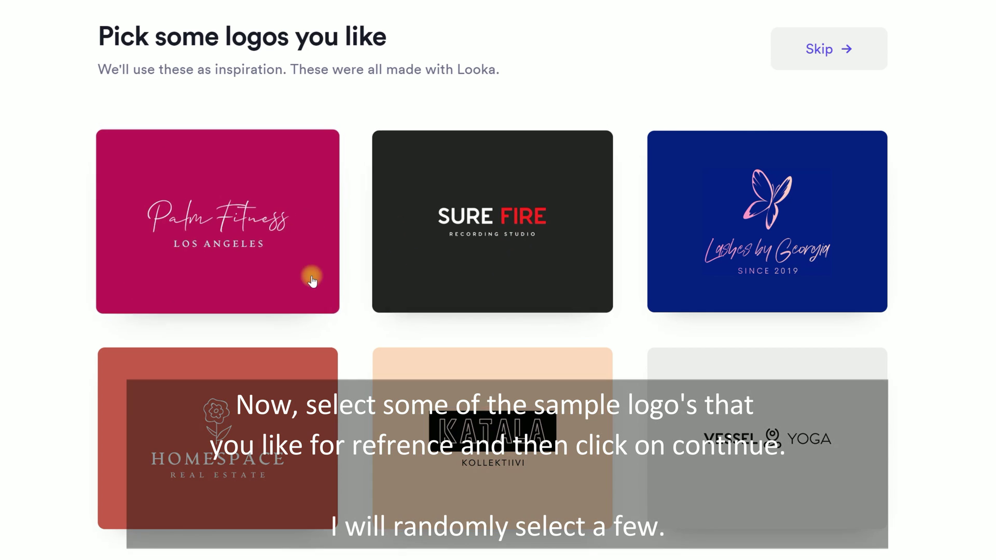
- Pick SURE FIRE, Vessel Yoga, a gold circular hairstylist logo and Gourmade as inspiration
left_click(436, 259)
scroll(352, 245, "down", 3)
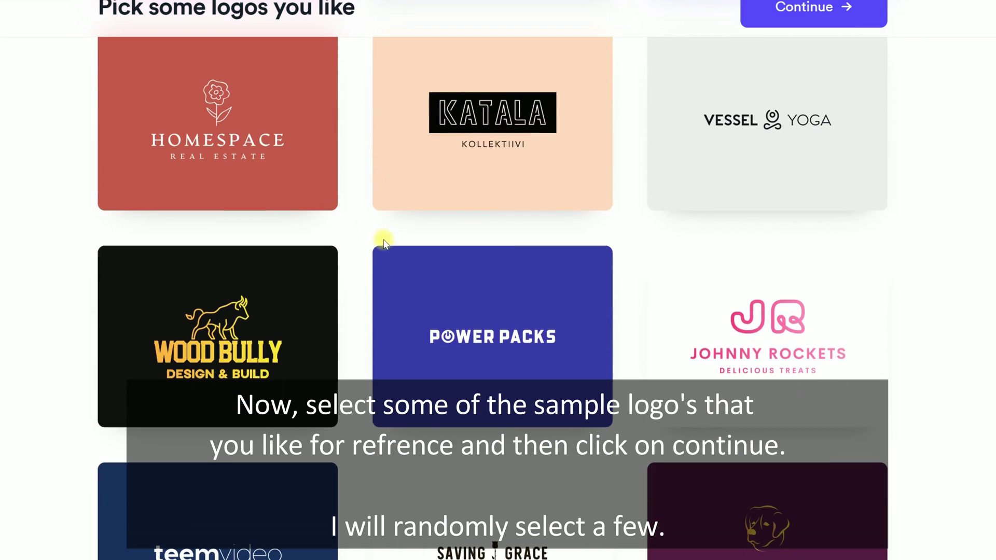
left_click(732, 162)
scroll(618, 223, "down", 2)
scroll(194, 421, "down", 4)
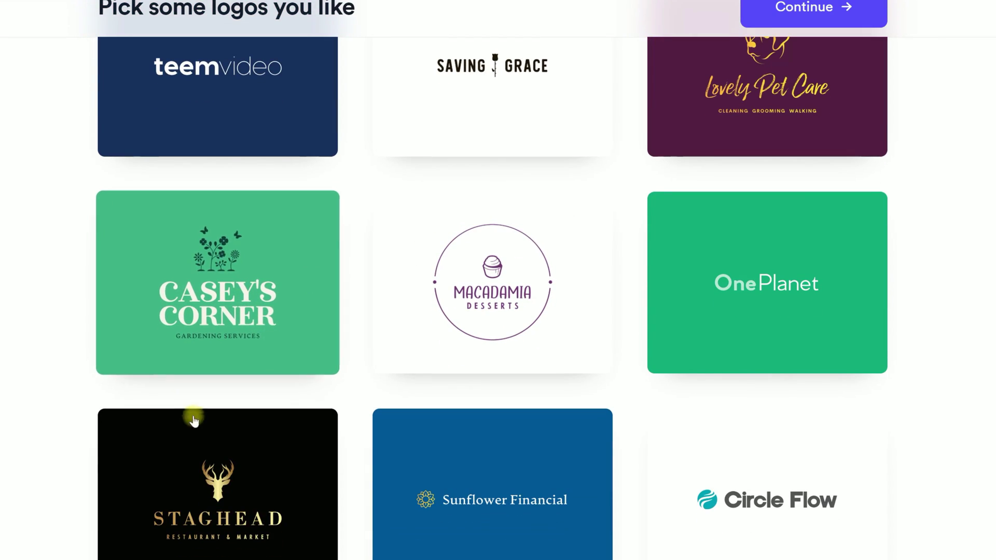
scroll(574, 356, "down", 8)
scroll(534, 367, "down", 3)
left_click(535, 367)
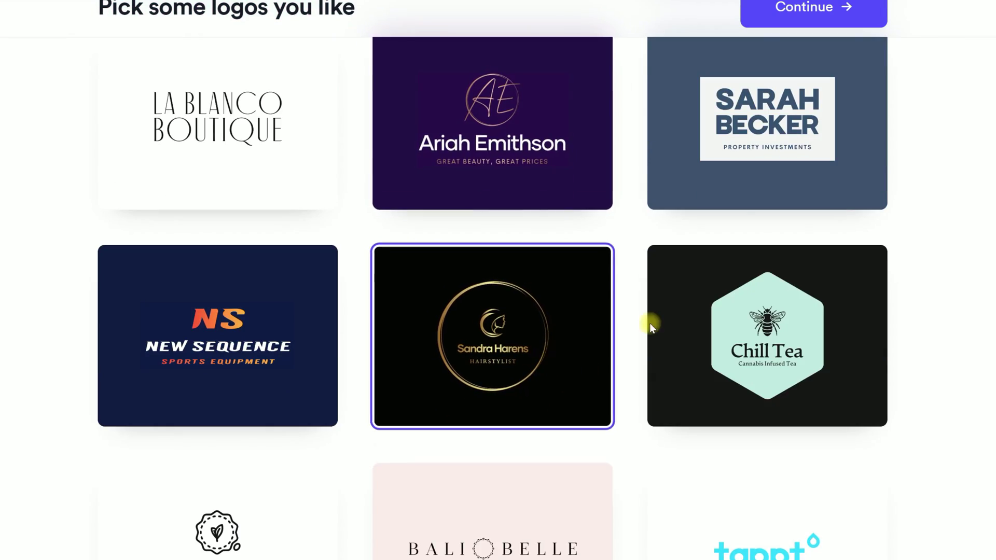
scroll(649, 325, "down", 4)
scroll(161, 353, "down", 2)
scroll(483, 498, "down", 4)
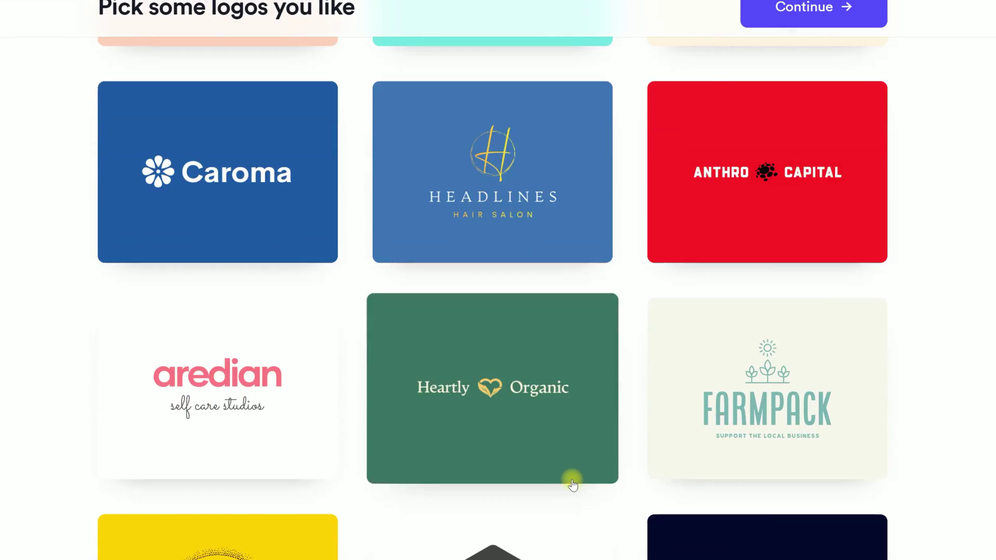
scroll(719, 460, "down", 3)
scroll(659, 438, "up", 4)
scroll(232, 385, "up", 5)
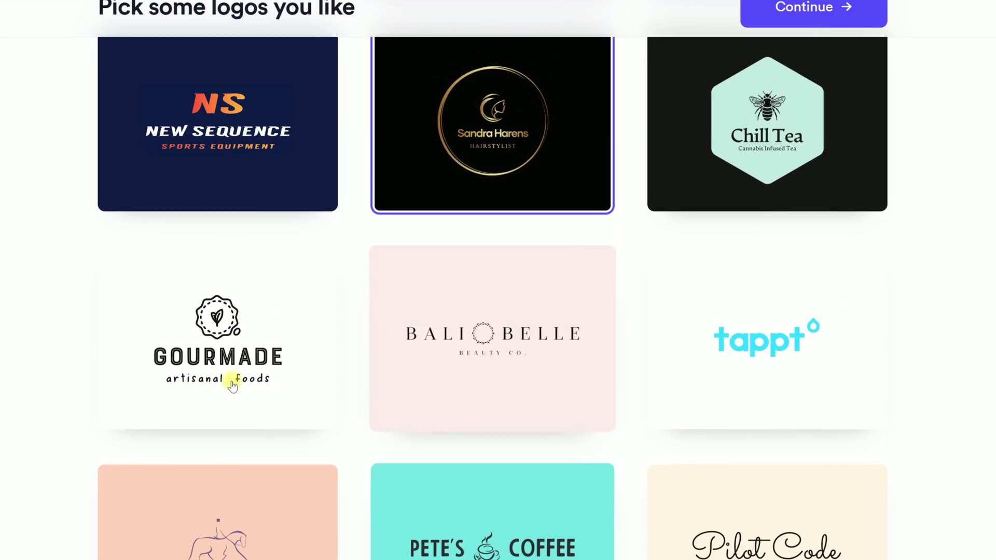
left_click(195, 311)
- Choose teal, greyscale and blue as the preferred logo colours
left_click(689, 103)
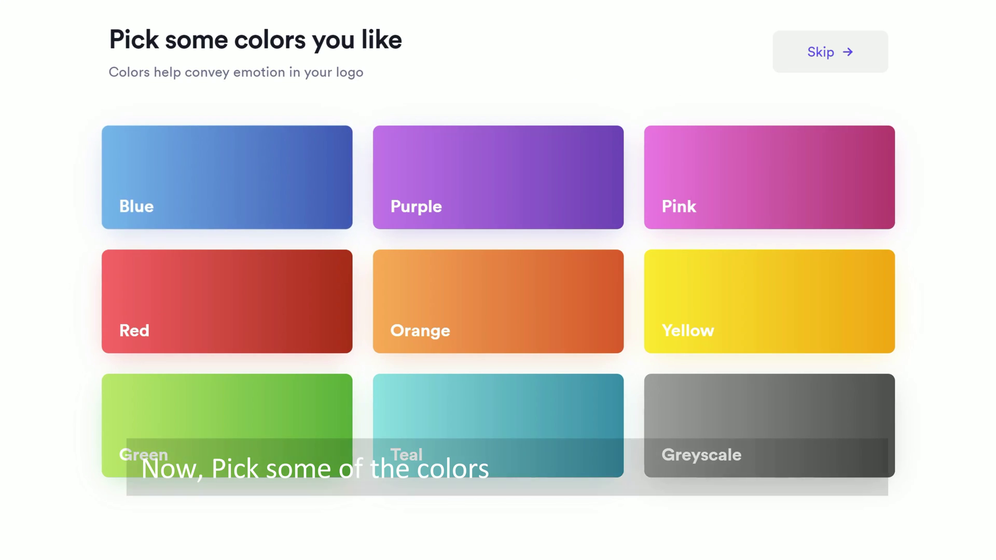
left_click(706, 424)
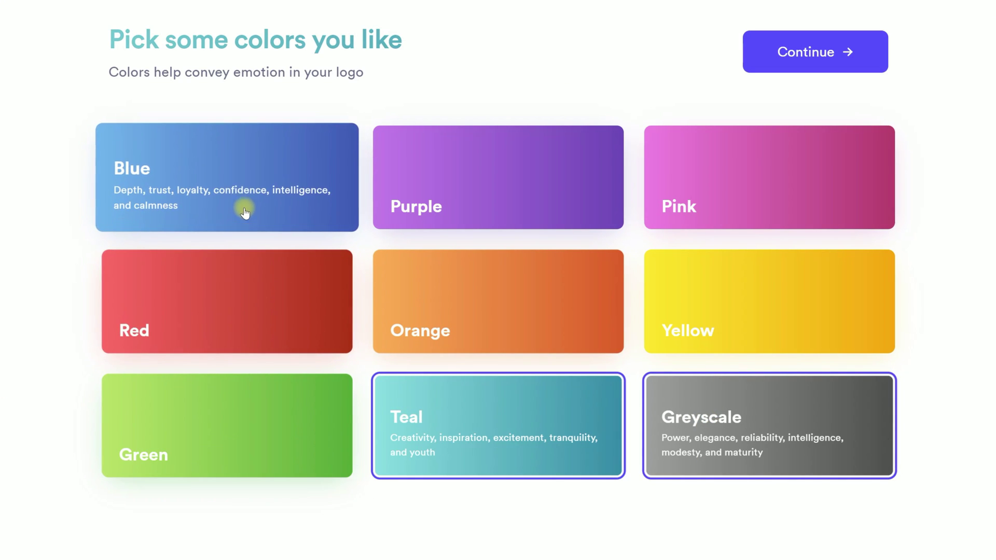
left_click(246, 213)
left_click(810, 52)
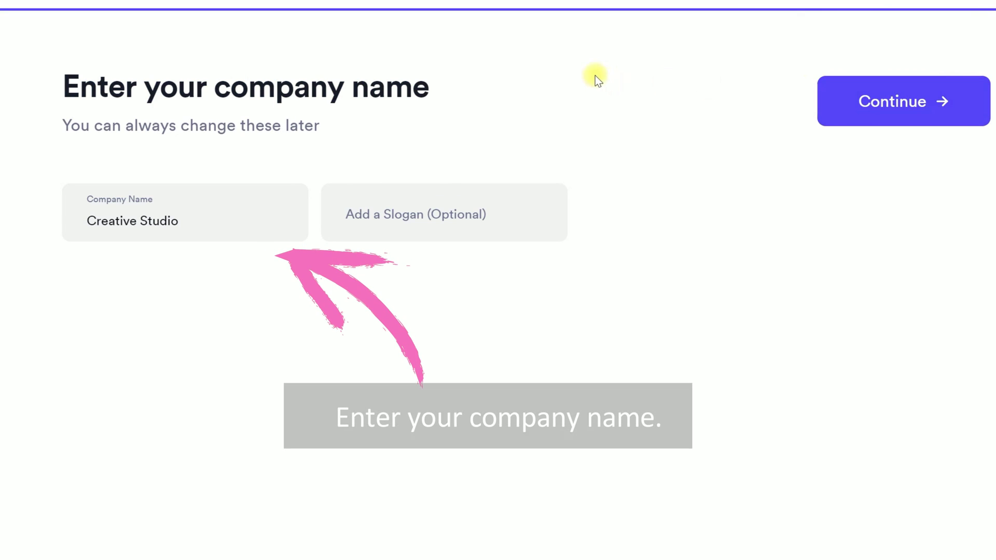
- Keep the Creative Studio name, choose photo-related symbol types, and generate logo options
left_click(825, 118)
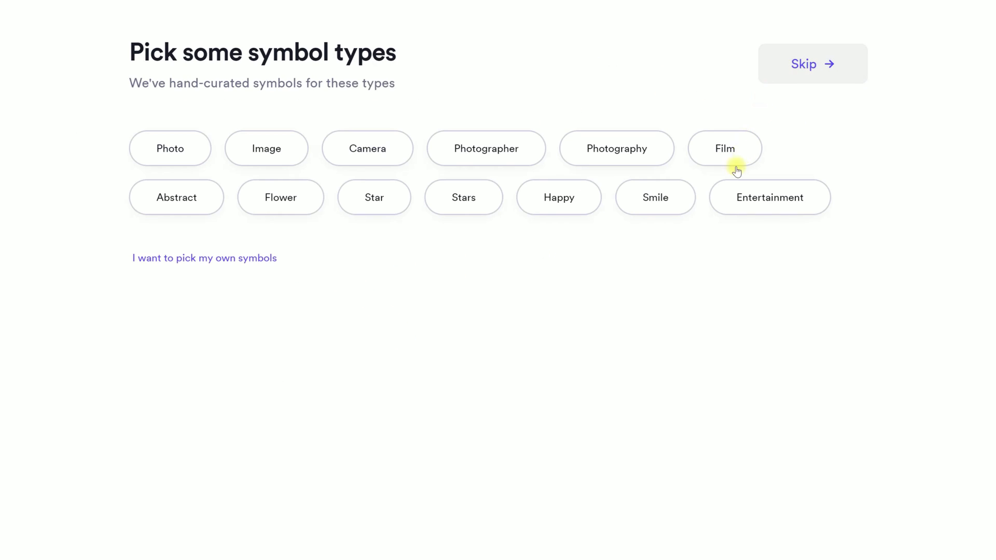
left_click(181, 261)
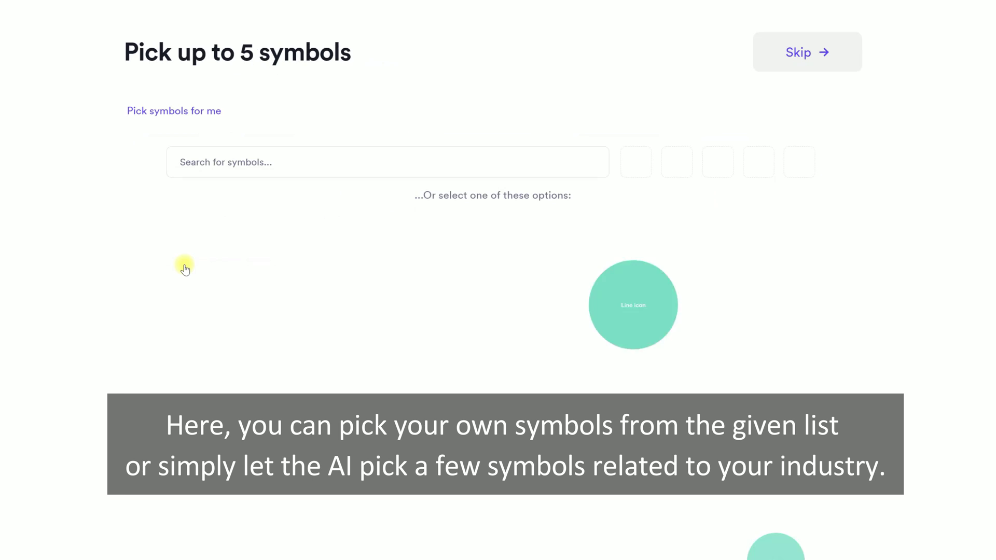
scroll(345, 225, "down", 3)
scroll(285, 345, "down", 3)
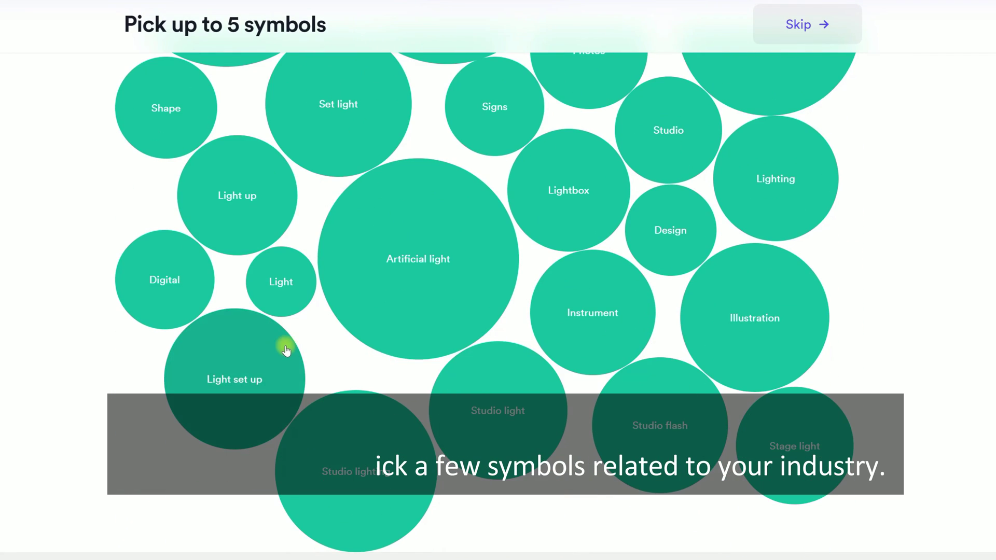
scroll(277, 220, "up", 5)
left_click(194, 119)
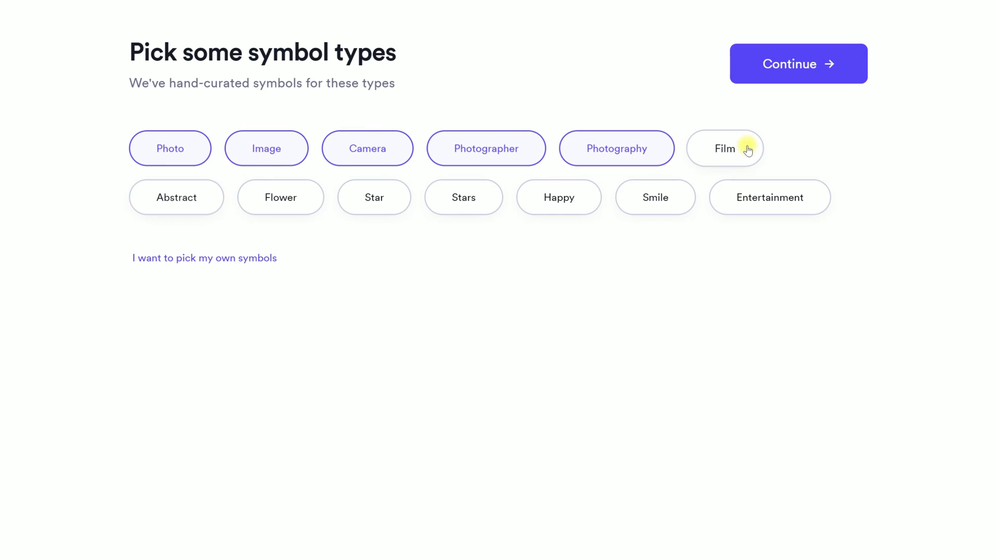
left_click(818, 75)
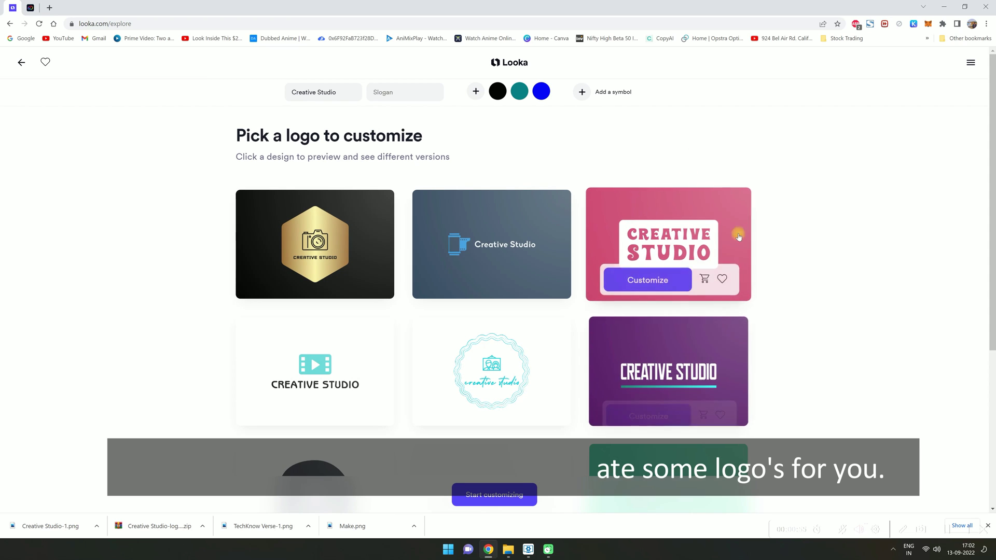
scroll(757, 218, "down", 3)
scroll(757, 218, "down", 2)
scroll(752, 231, "down", 2)
scroll(752, 229, "down", 1)
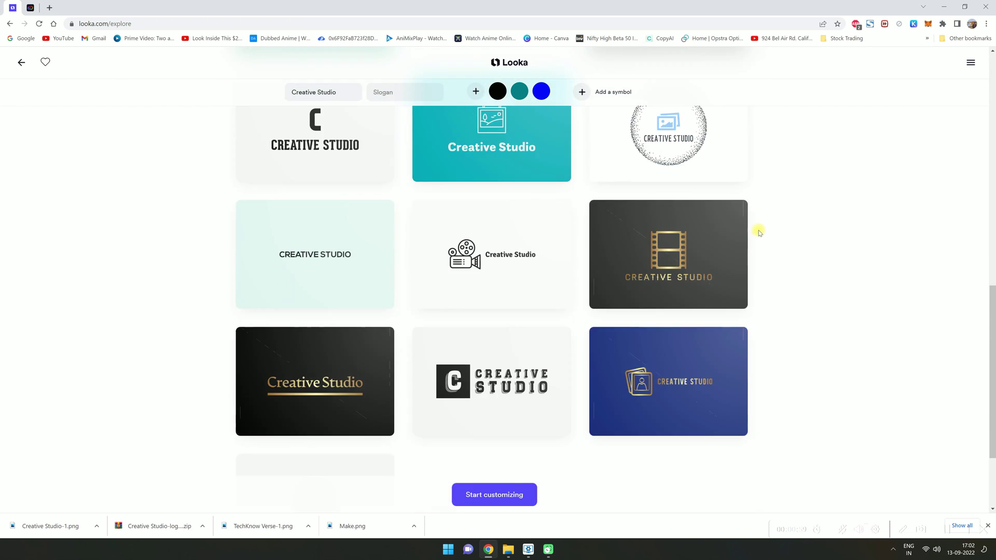
scroll(756, 229, "down", 2)
scroll(759, 234, "down", 1)
scroll(747, 218, "up", 3)
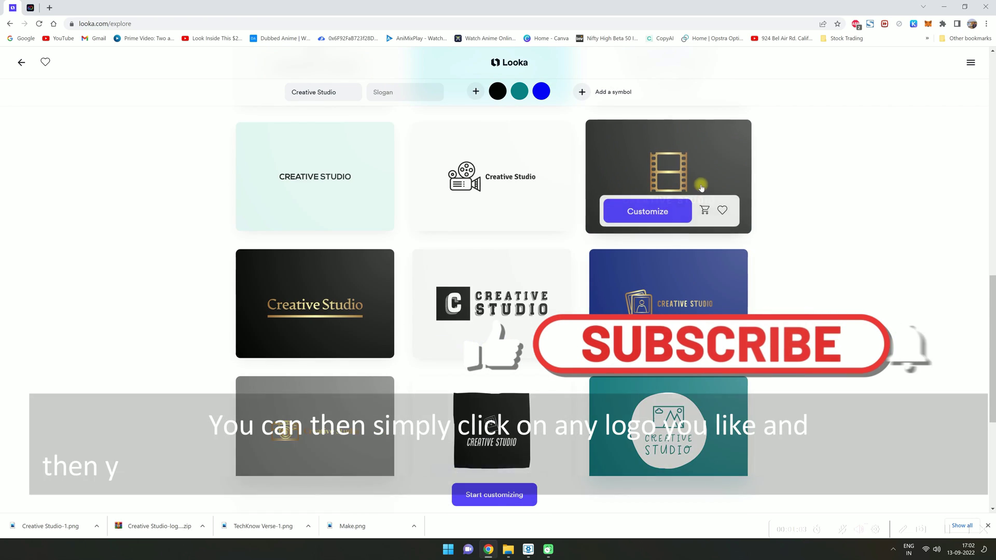
scroll(744, 210, "down", 3)
scroll(792, 227, "down", 1)
scroll(791, 234, "down", 1)
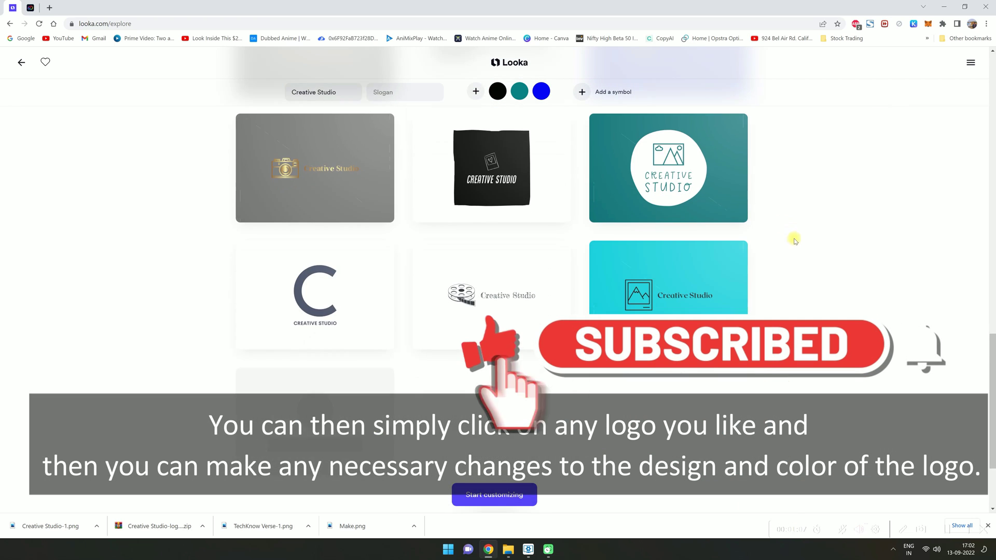
scroll(798, 230, "down", 2)
scroll(801, 227, "down", 1)
scroll(799, 226, "down", 2)
scroll(771, 235, "up", 3)
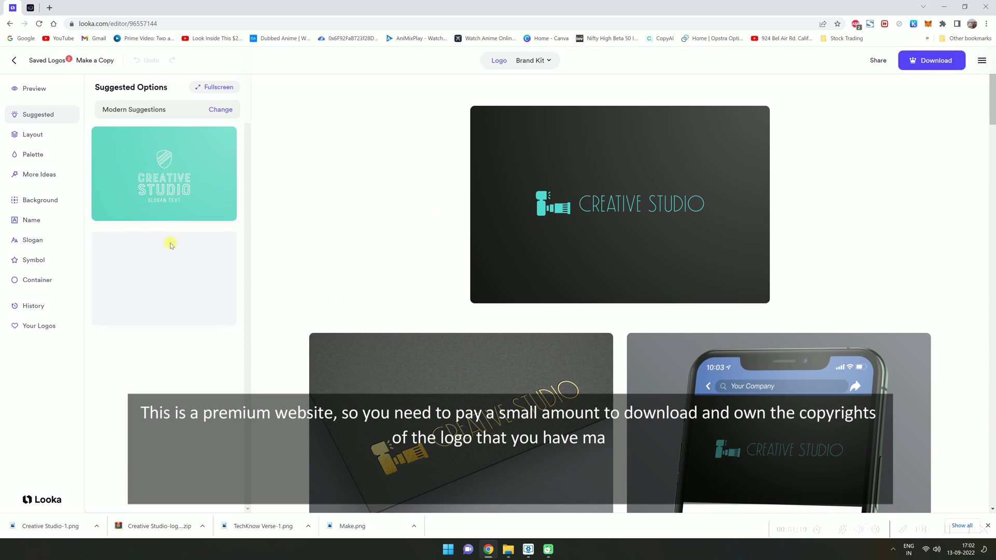
scroll(171, 257, "down", 1)
scroll(172, 297, "down", 1)
scroll(174, 349, "down", 2)
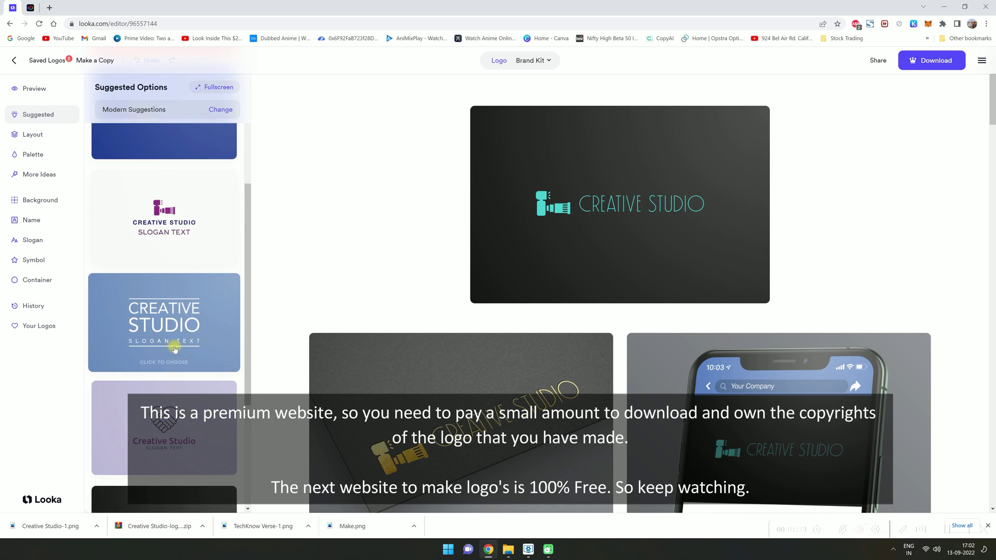
scroll(175, 350, "down", 3)
- Apply the orange Creative Studio suggestion and attempt its download, reaching the Brand Kit purchase
left_click(175, 343)
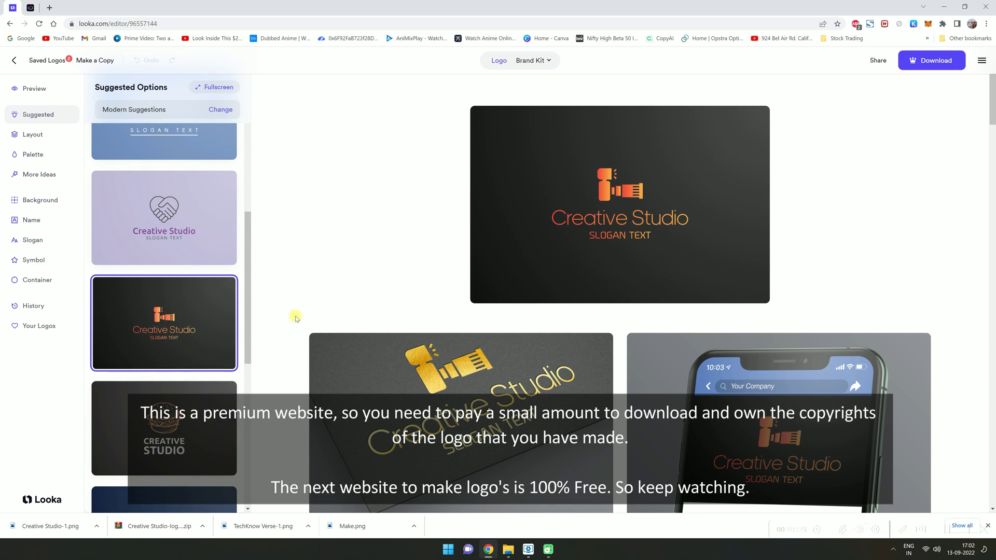
left_click(930, 67)
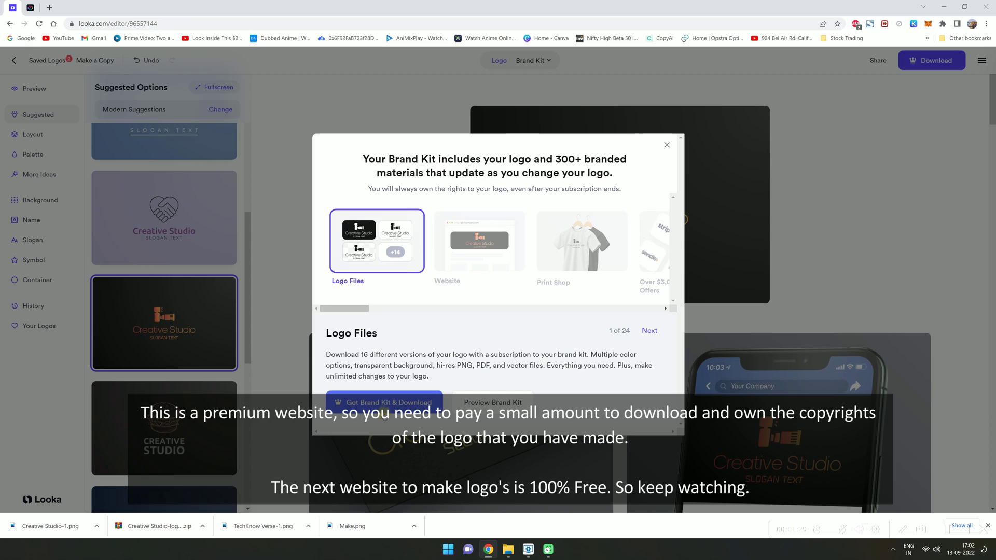
left_click(384, 404)
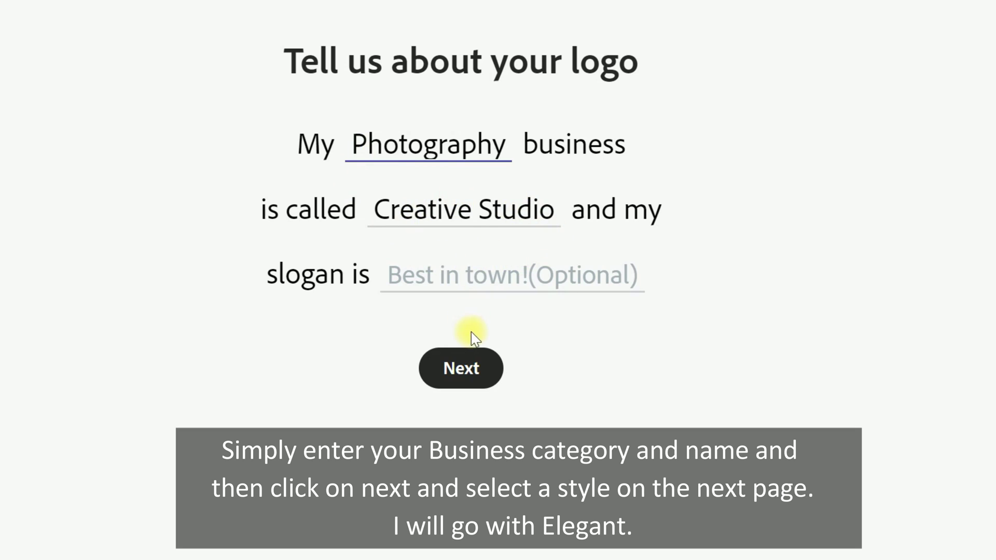
- Submit the business details, pick the Elegant style, and search the icons for 'studio'
left_click(467, 366)
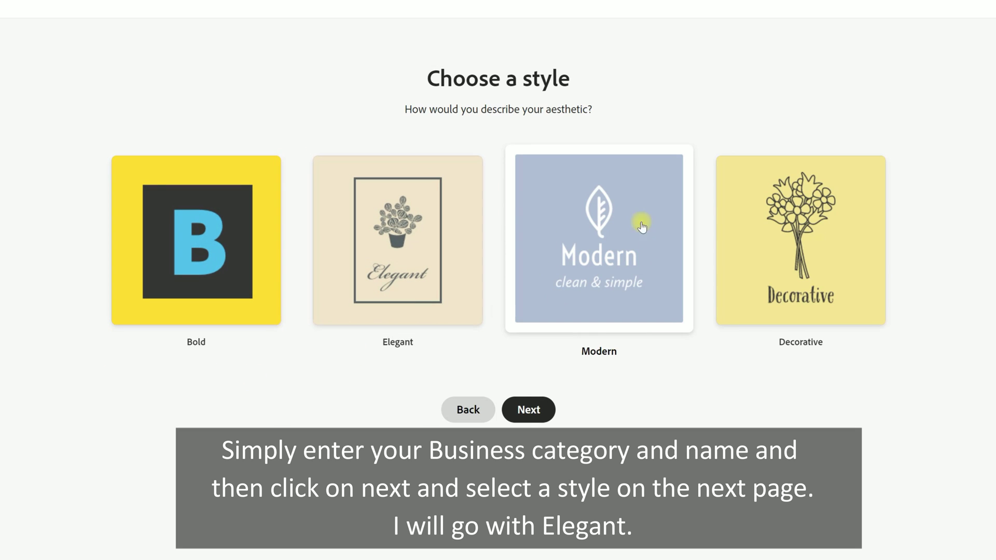
left_click(407, 287)
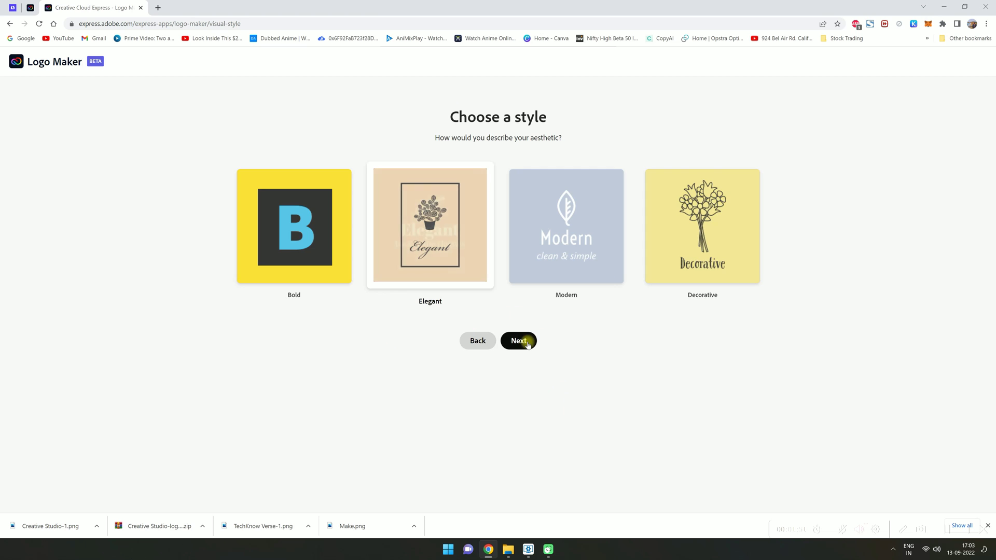
left_click(528, 345)
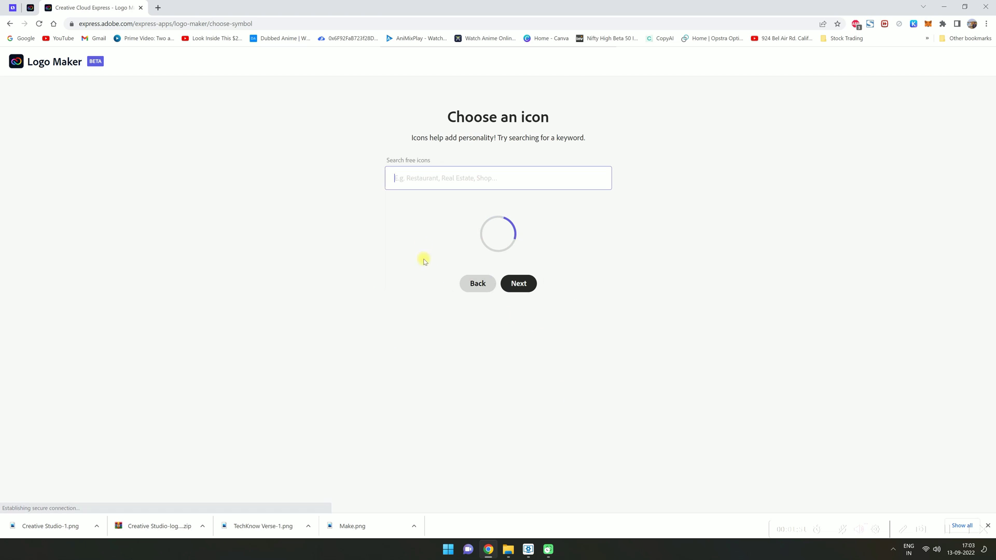
left_click(450, 121)
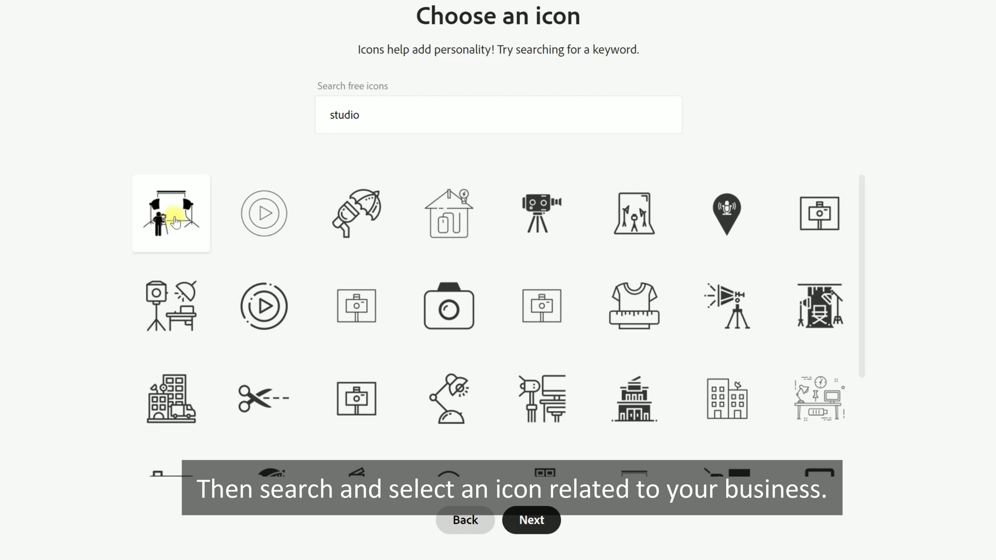
- Open the gold studio-lights logo, recolour it, and apply the Helpers Needed variation
left_click(528, 520)
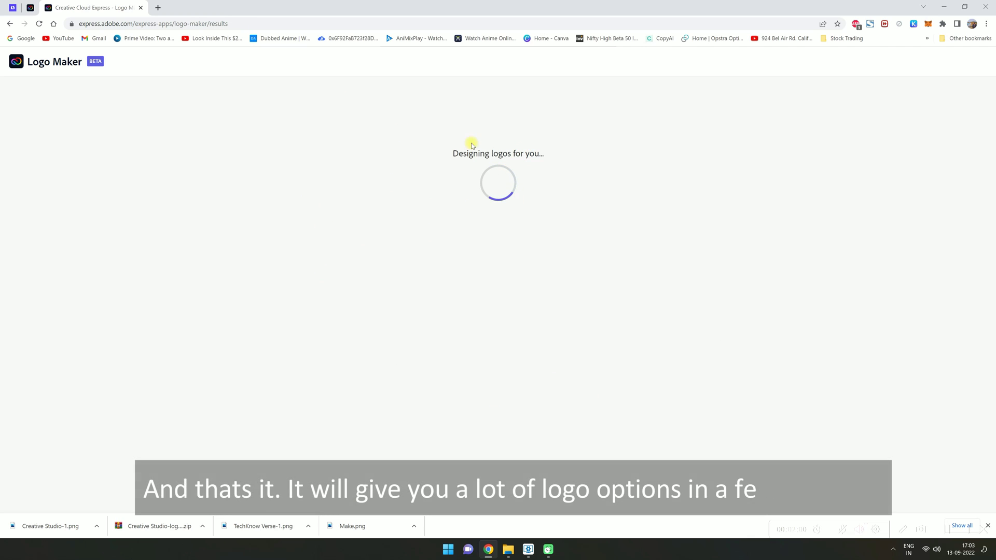
scroll(409, 206, "down", 2)
scroll(549, 271, "down", 2)
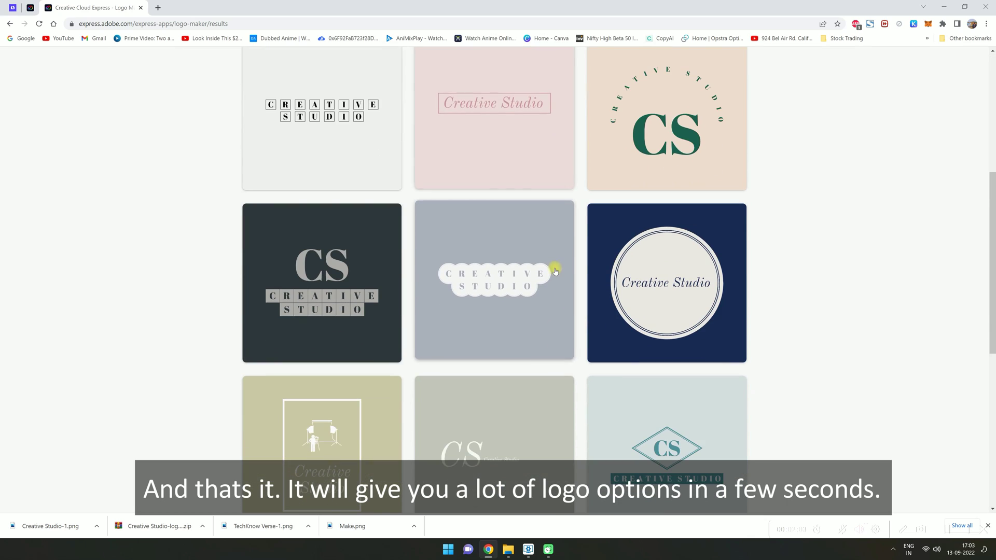
scroll(553, 272, "down", 3)
scroll(616, 286, "down", 2)
scroll(655, 294, "down", 2)
scroll(545, 284, "down", 1)
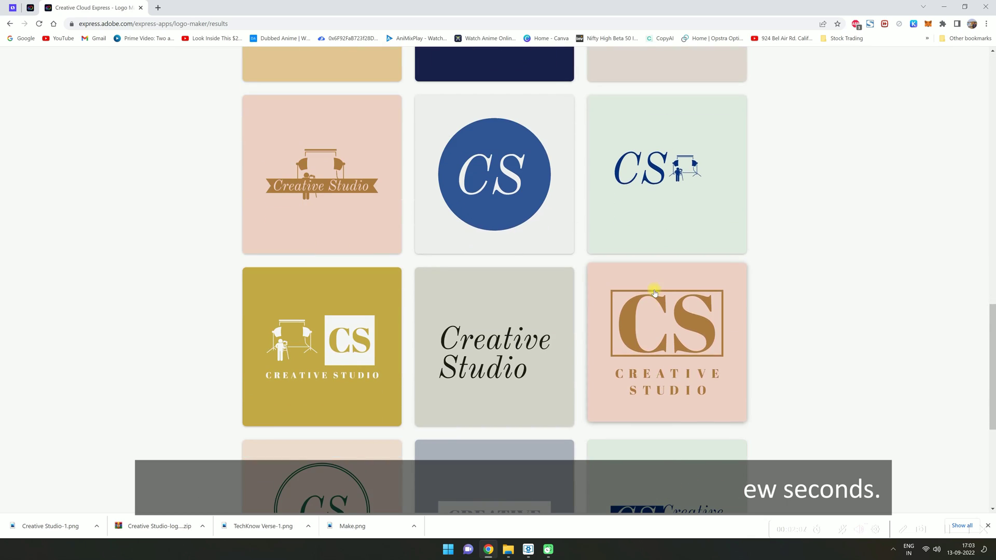
scroll(427, 272, "down", 1)
left_click(384, 301)
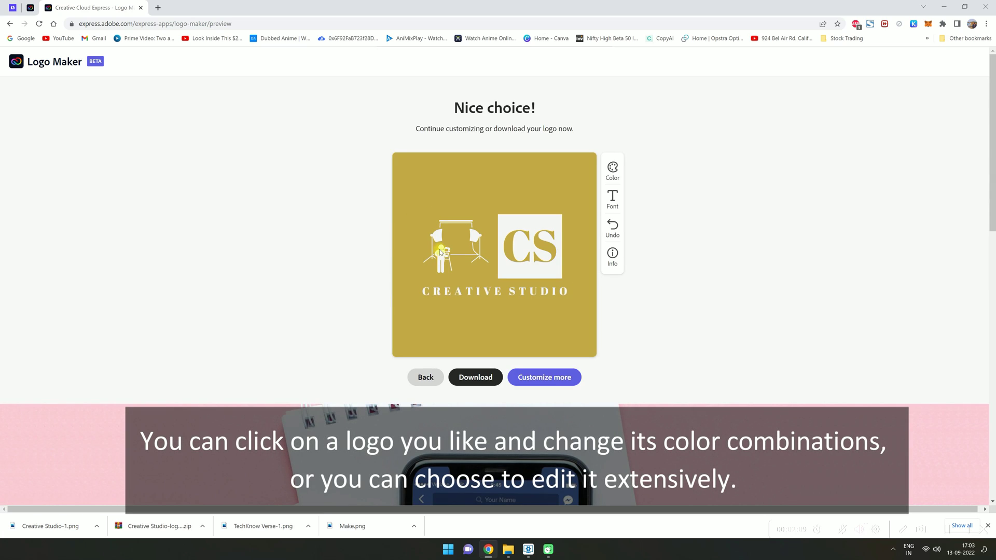
left_click(613, 173)
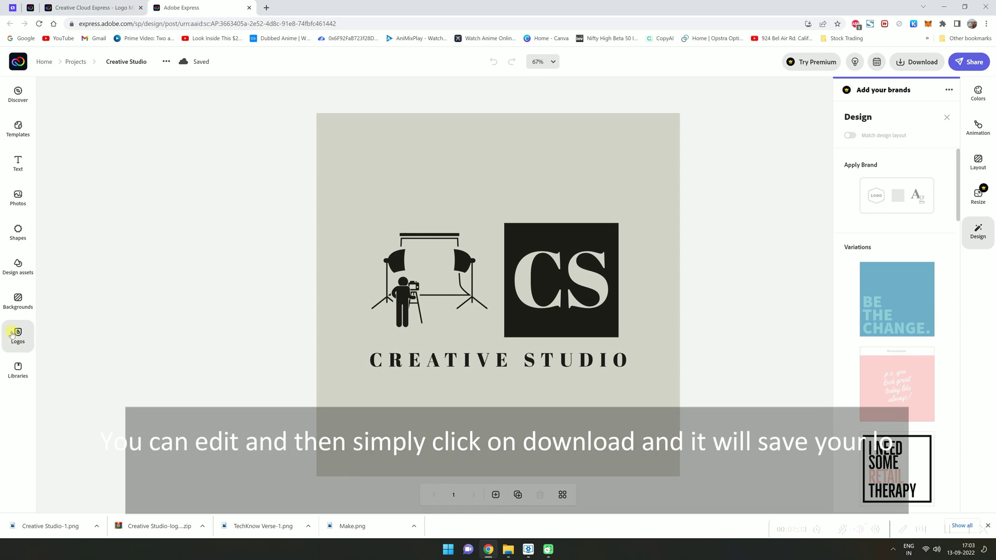
scroll(870, 257, "down", 5)
scroll(871, 273, "down", 3)
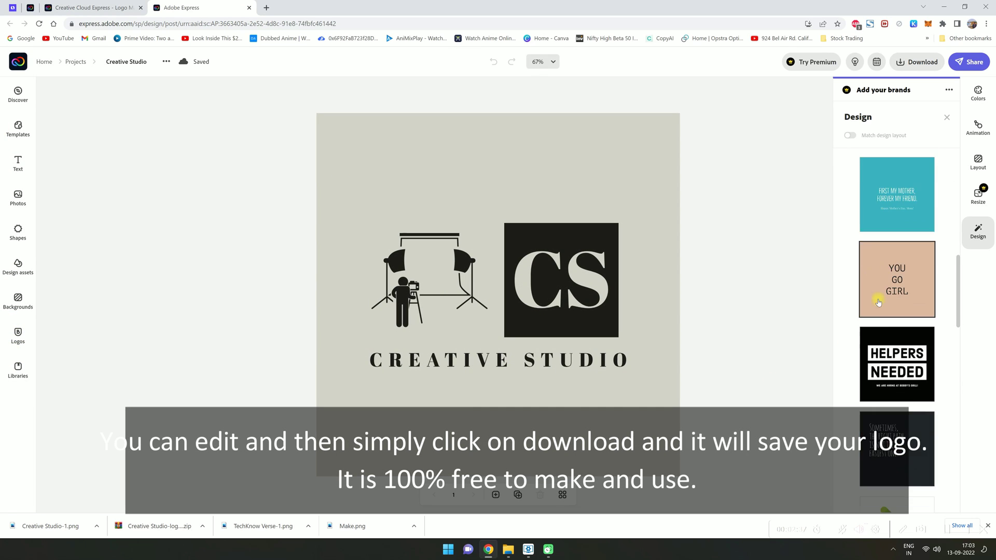
left_click(882, 336)
- Download the customised logo as a plain PNG file
left_click(931, 62)
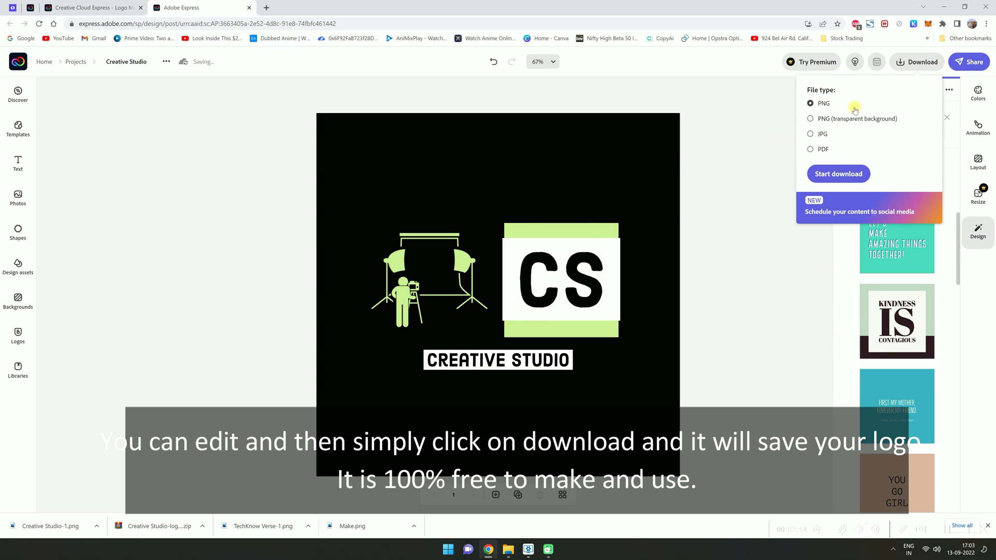
left_click(839, 175)
left_click(96, 527)
- View Creative Studio-1.png in Downloads, then close the viewer and folder and minimise the browser
left_click(117, 495)
double_click(144, 188)
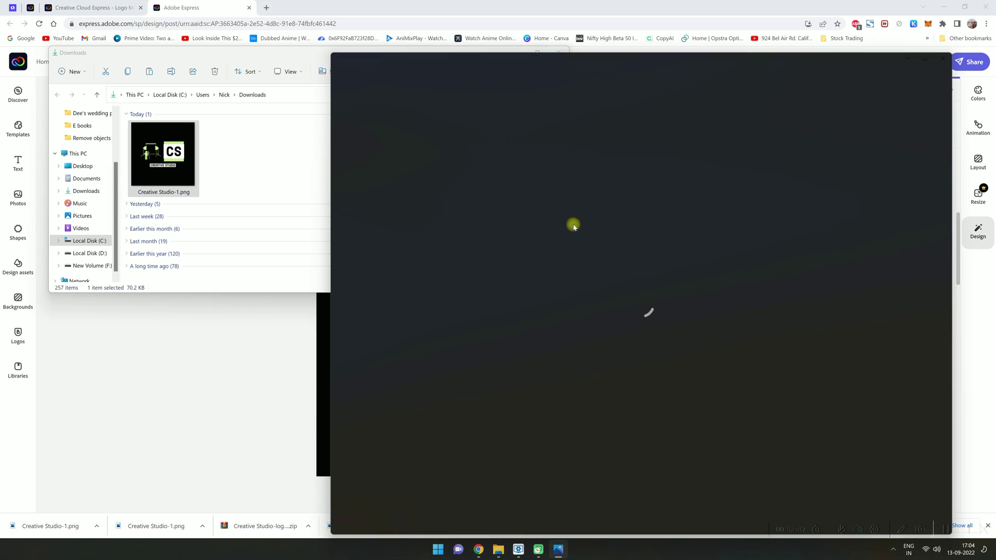
left_click(943, 58)
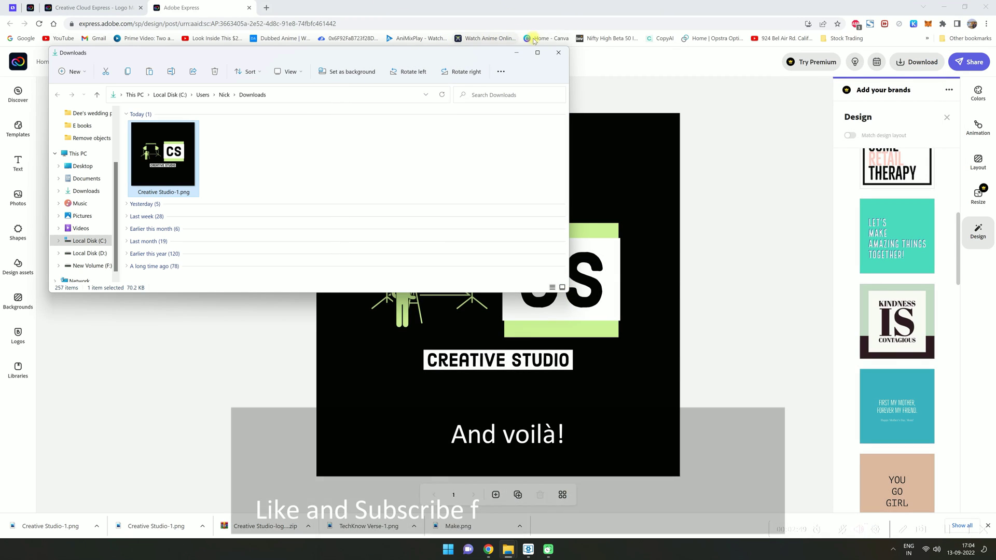
left_click(562, 52)
left_click(945, 4)
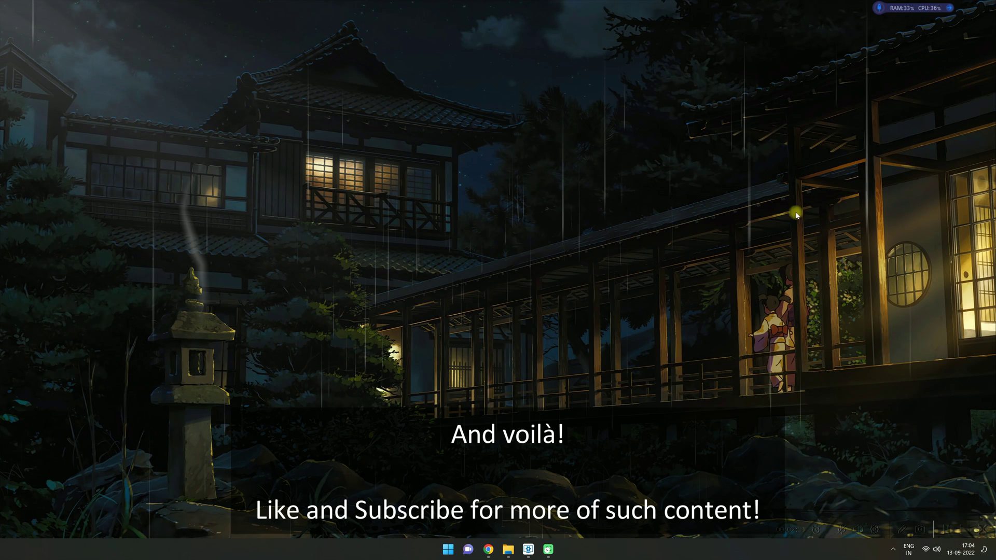